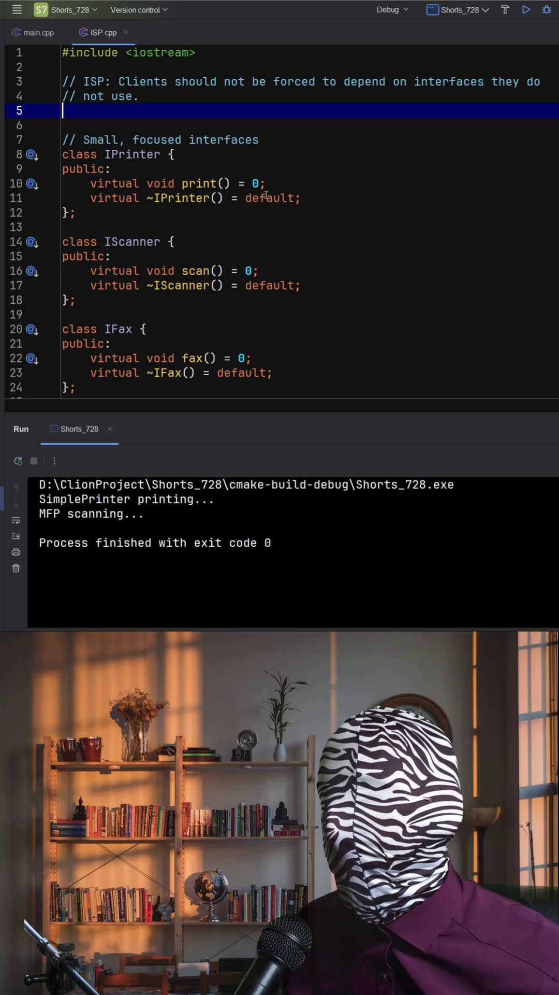
scroll(263, 197, "down", 1)
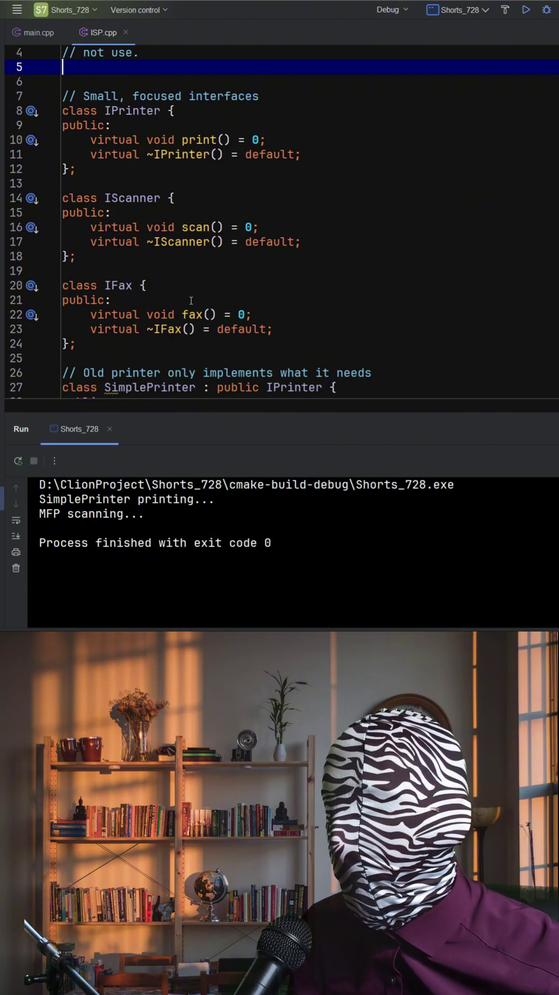
scroll(204, 298, "down", 2)
scroll(206, 272, "down", 1)
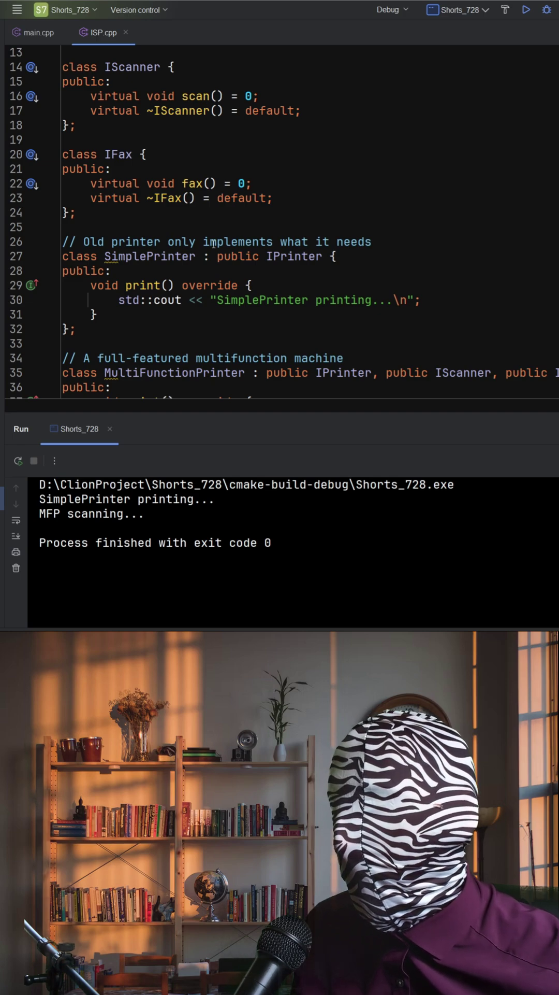
scroll(214, 244, "down", 1)
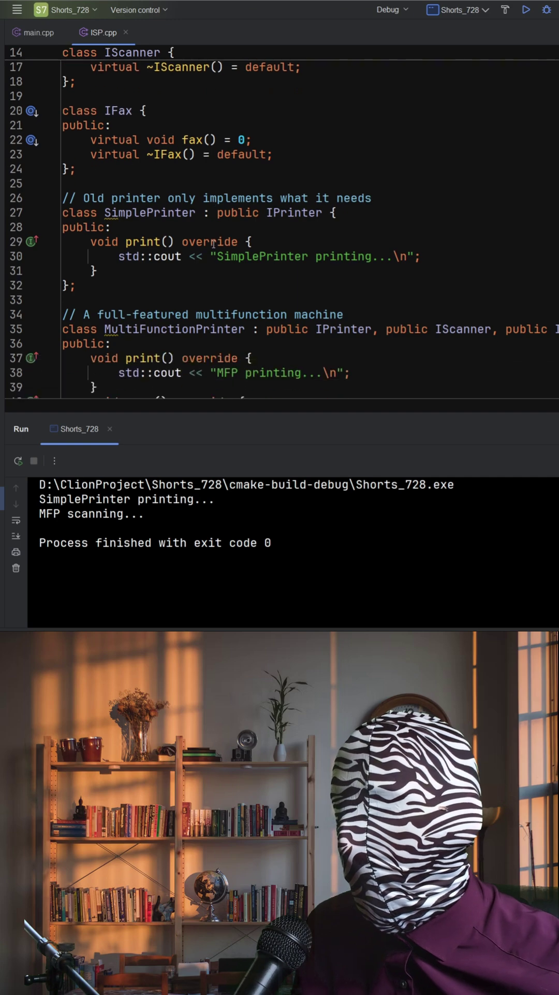
scroll(214, 244, "down", 1)
scroll(213, 245, "down", 1)
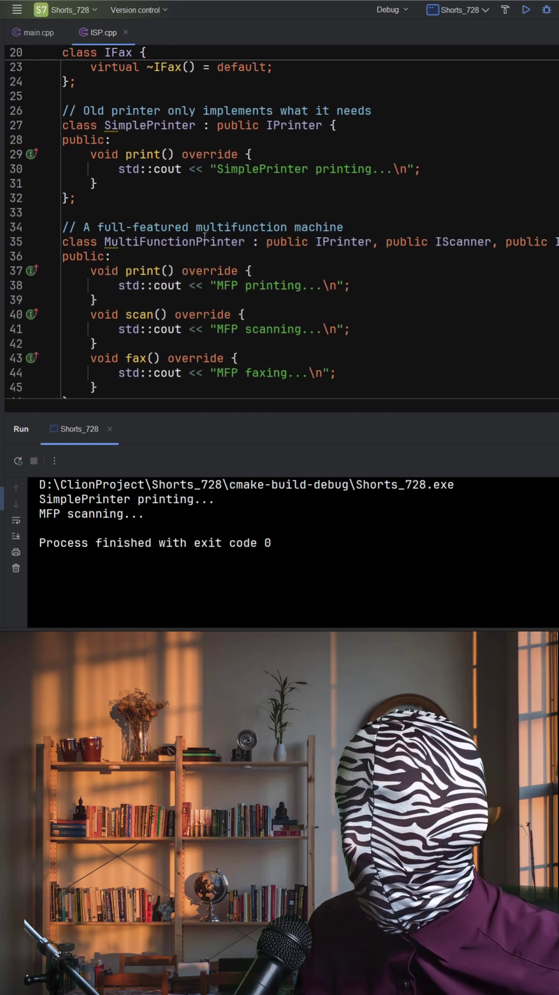
scroll(206, 274, "down", 1)
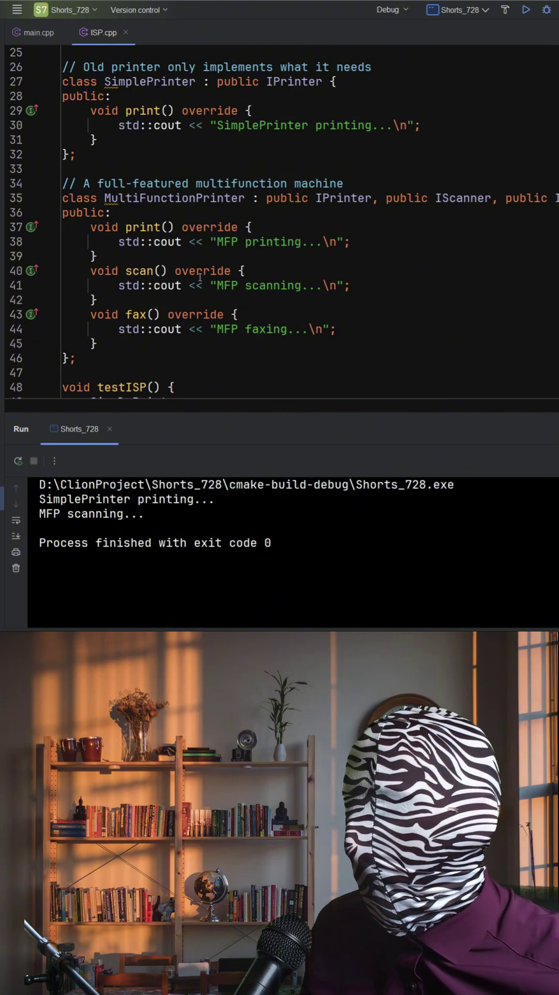
scroll(200, 276, "down", 1)
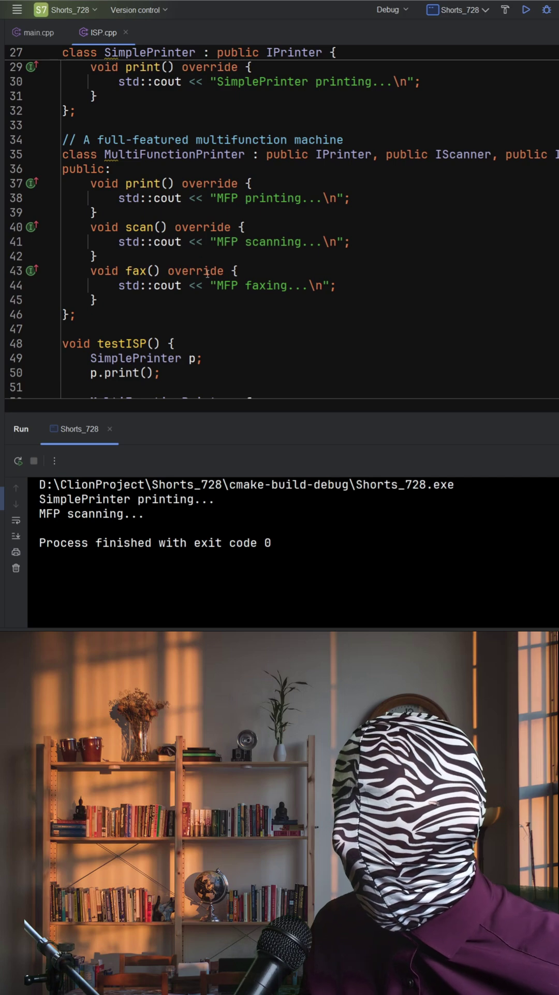
scroll(208, 274, "down", 1)
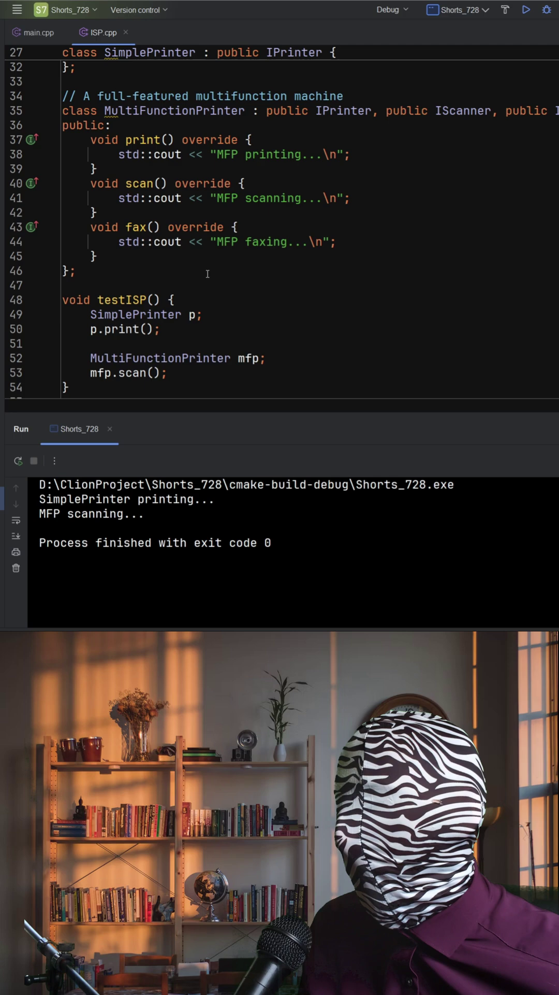
scroll(207, 274, "down", 1)
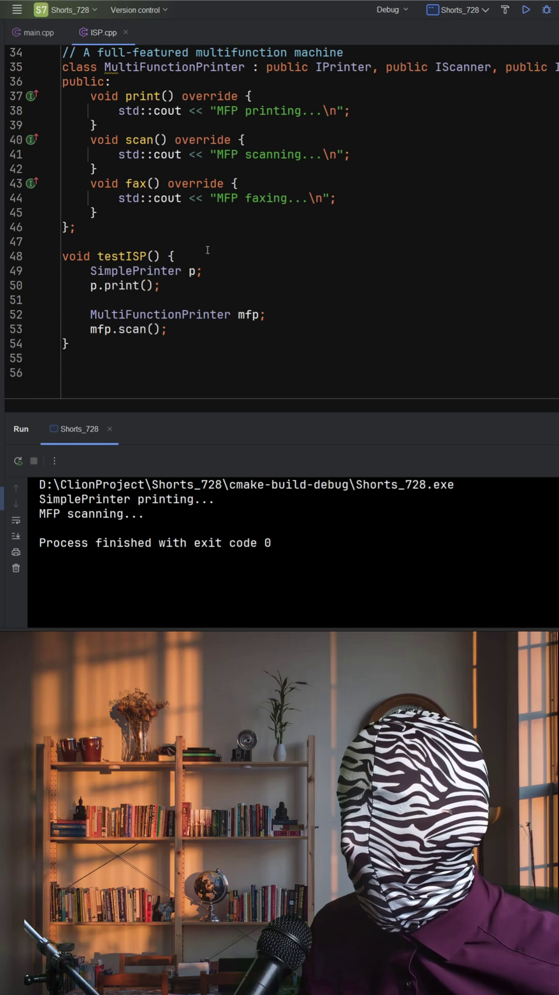